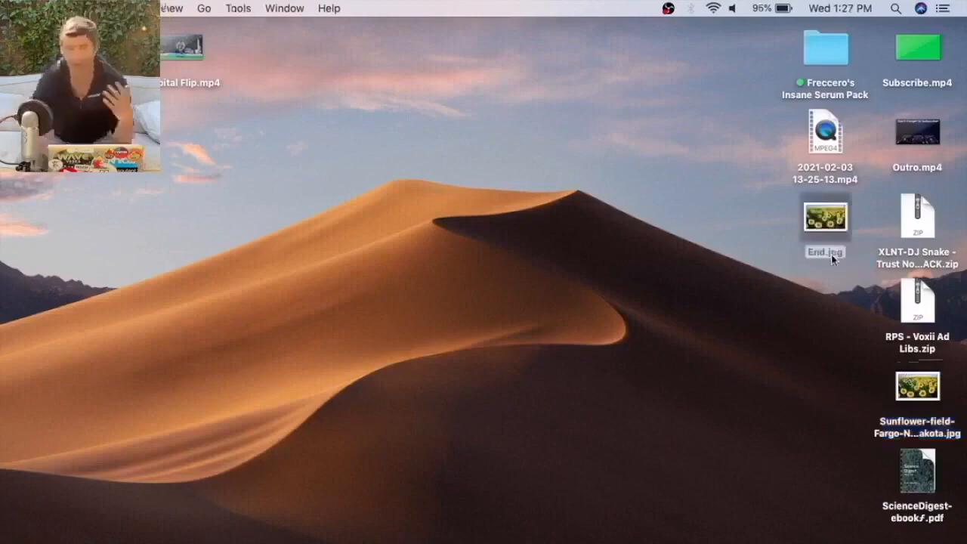
Open End.jpg from the desktop and resize it to 1280 by 720 pixels with proportional scaling turned off
double_click(829, 234)
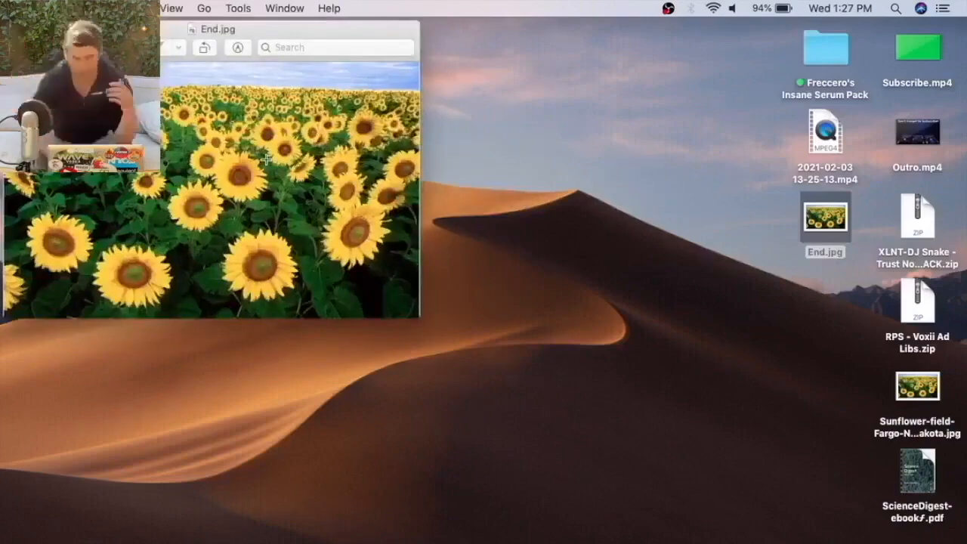
click(255, 6)
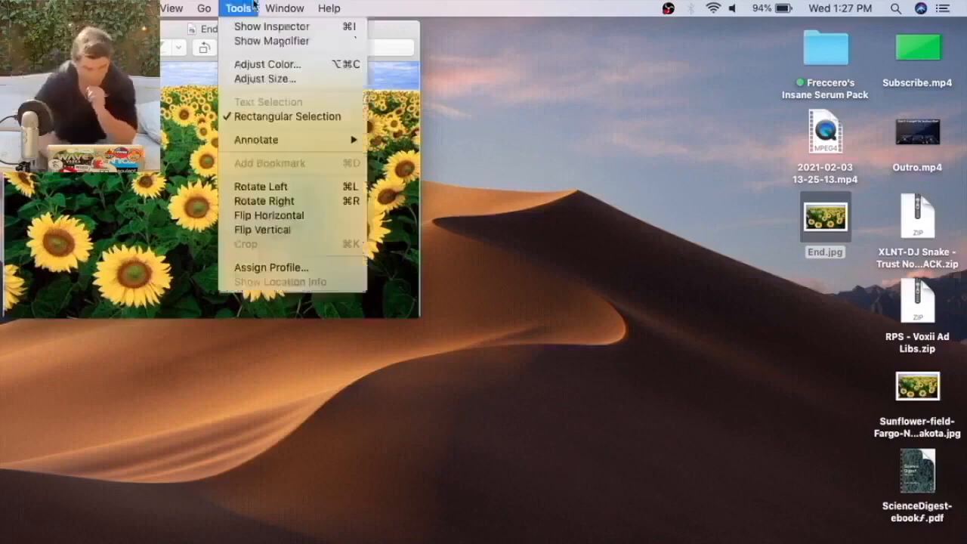
click(266, 79)
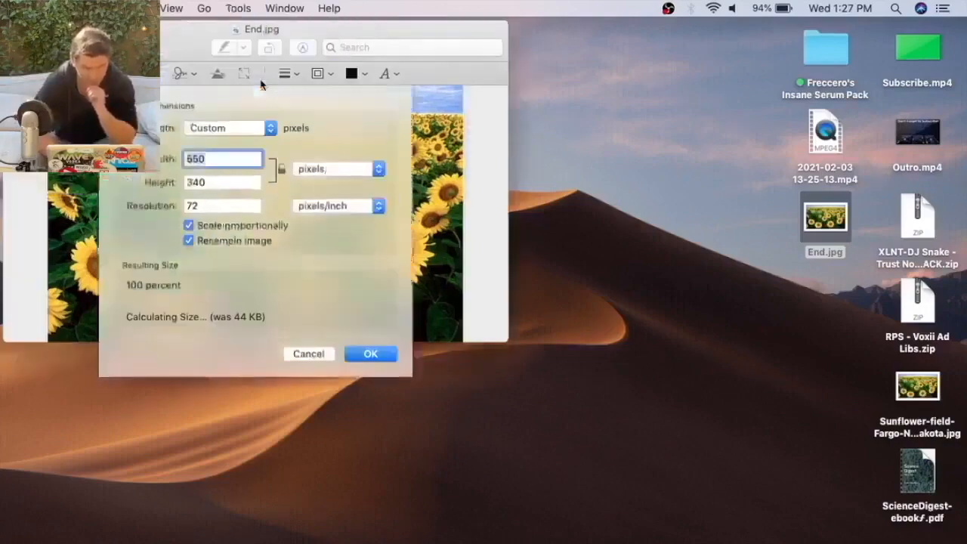
click(281, 171)
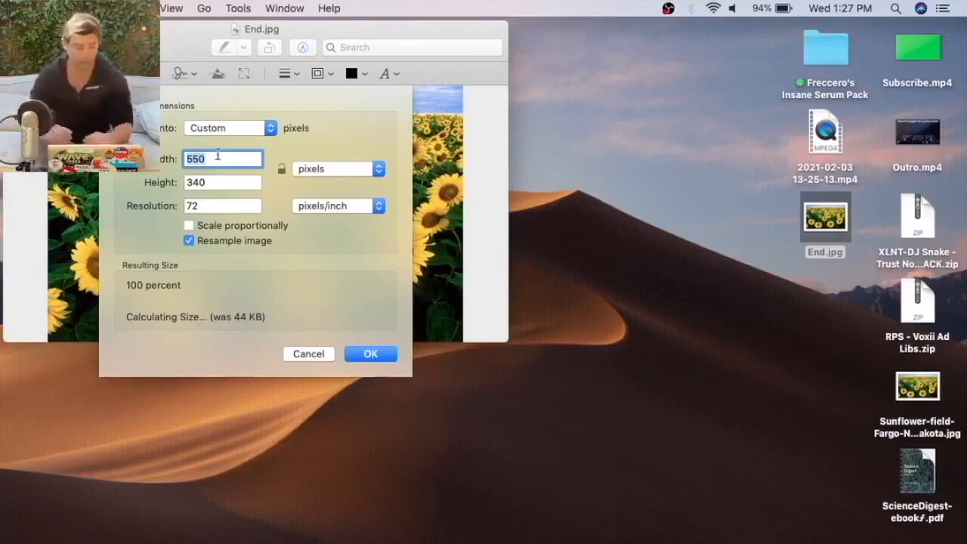
text(1280)
key(Tab)
text(720)
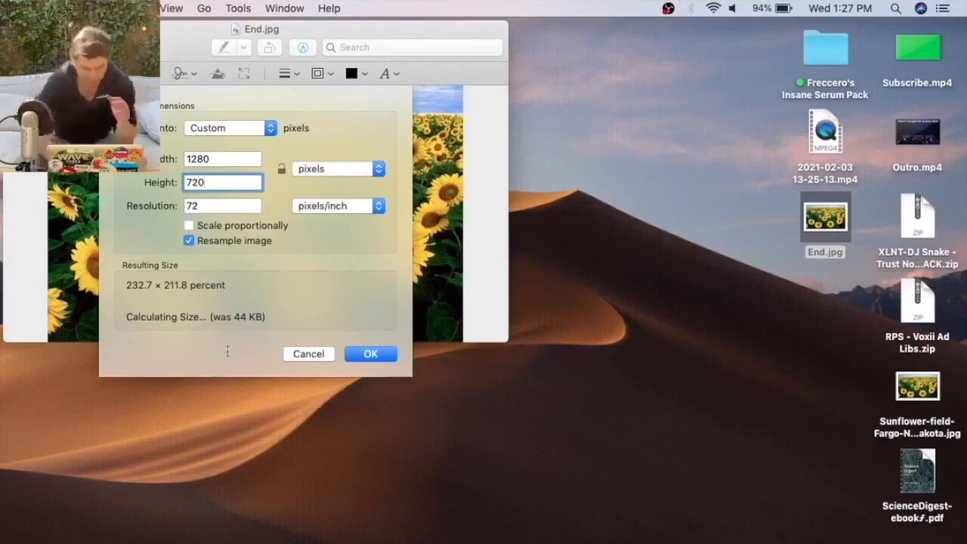
click(385, 354)
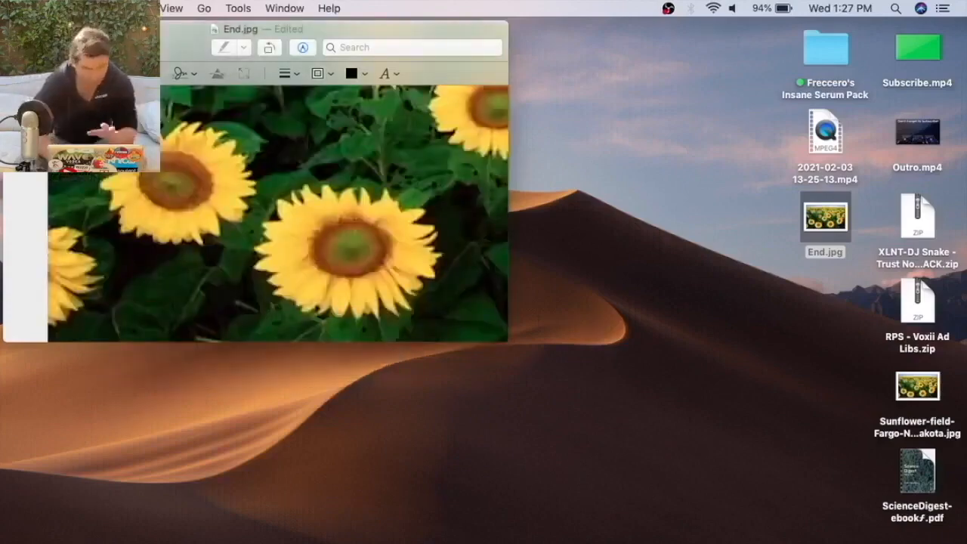
Cover the whole sunflower image with a black-filled rectangle and close the image
scroll(488, 309, down, 5)
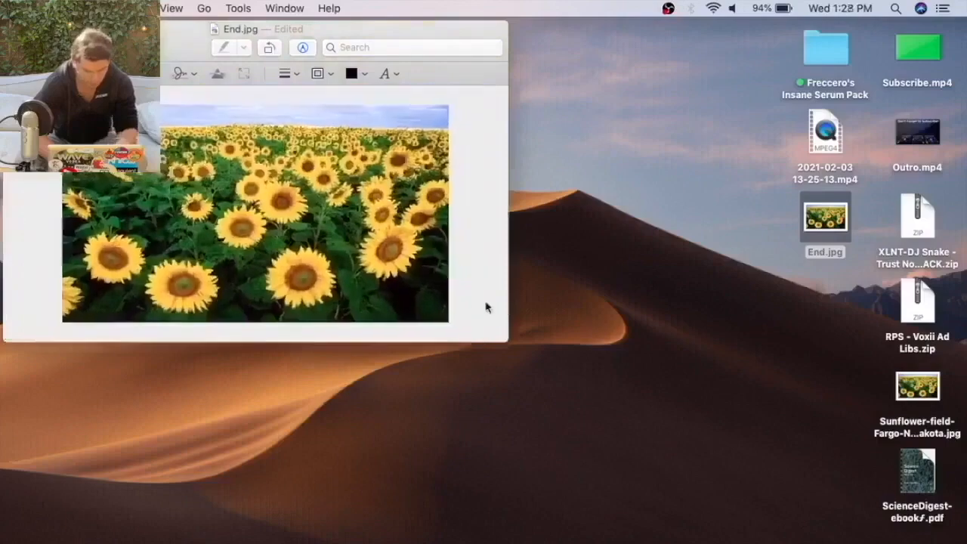
drag(509, 341, 641, 508)
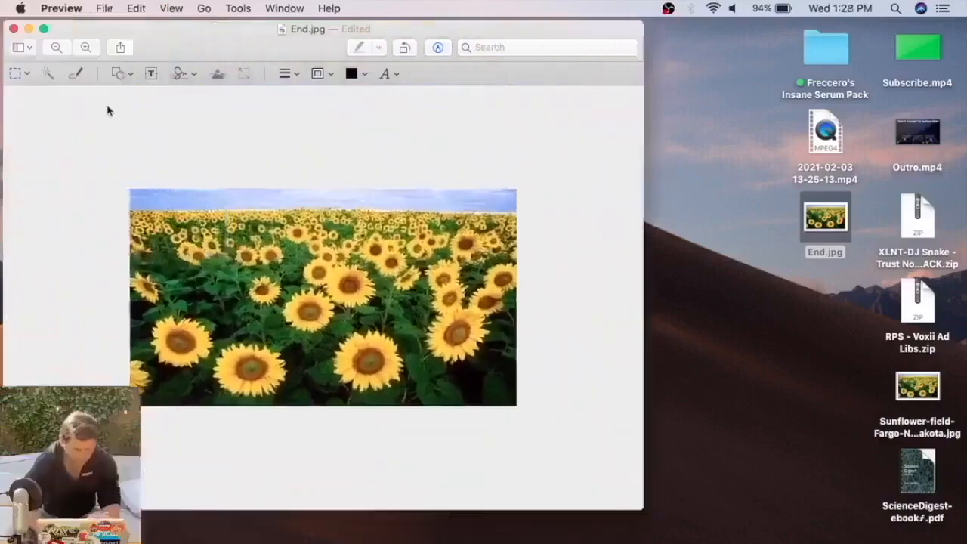
click(119, 73)
click(108, 123)
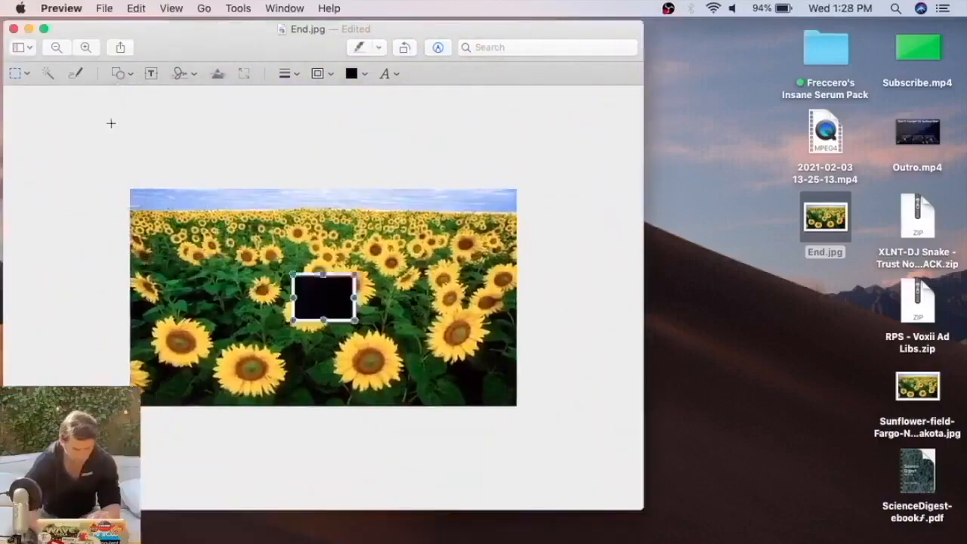
drag(318, 287, 151, 199)
drag(182, 230, 580, 468)
key(super+q)
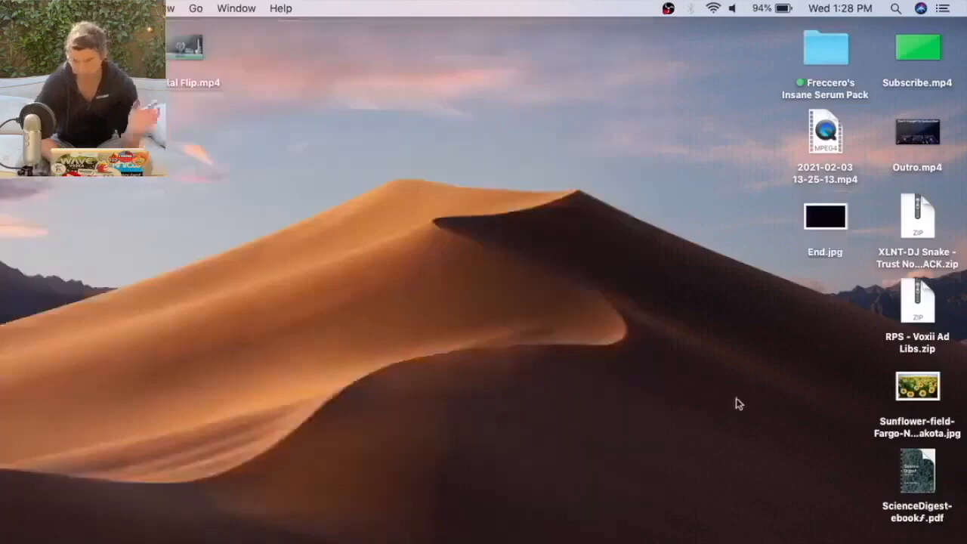
Reopen End.jpg, paste the "SUBSCRIBE FOR MORE VIDEOS" text, move it to the image's upper-left area and widen its text box
double_click(832, 227)
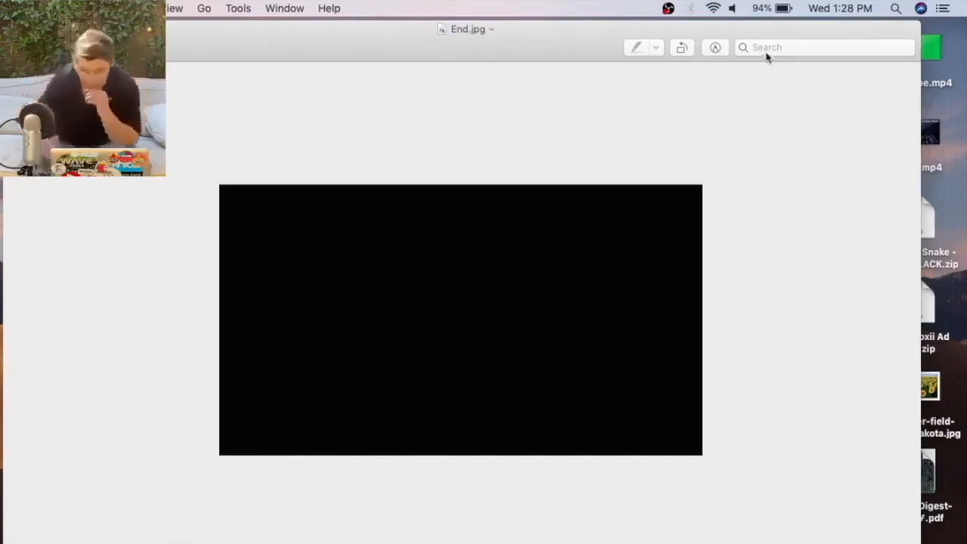
click(715, 47)
key(super+v)
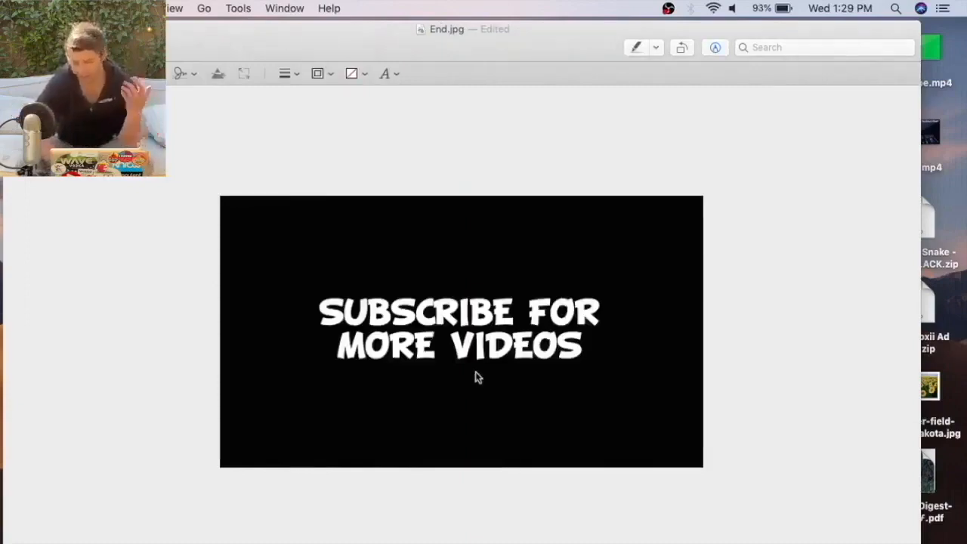
drag(518, 343, 426, 247)
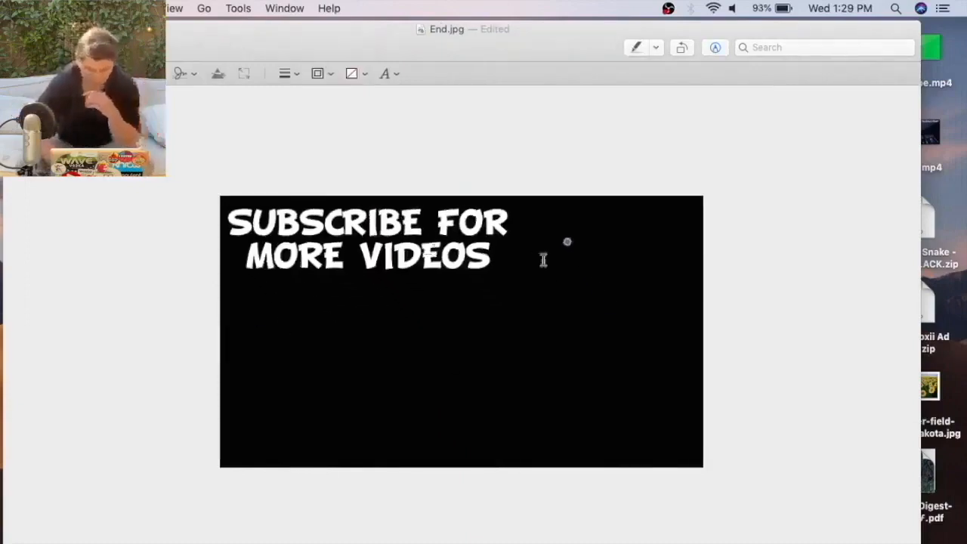
drag(564, 244, 712, 231)
Set the "SUBSCRIBE FOR MORE VIDEOS" text to 68 pt and shift it toward the image's top edge
triple_click(593, 234)
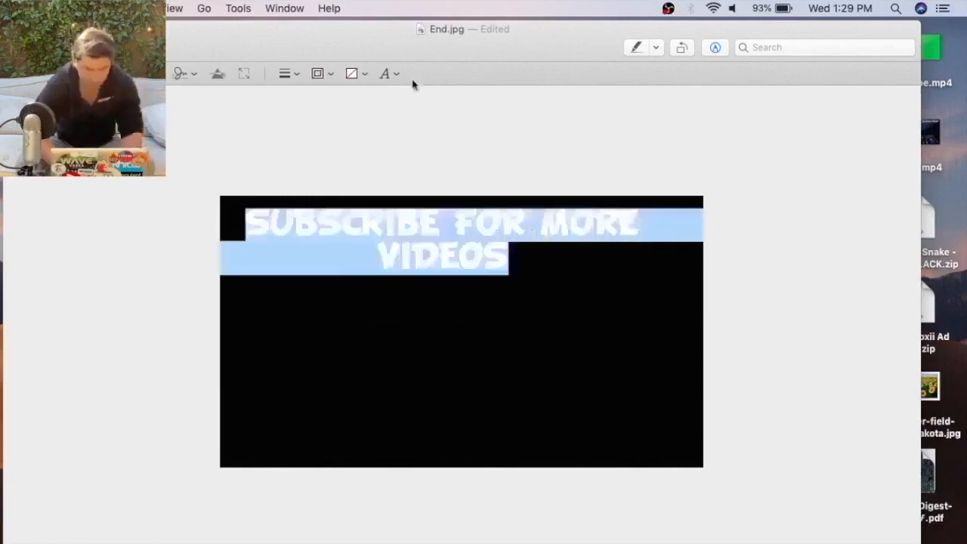
click(387, 73)
double_click(322, 130)
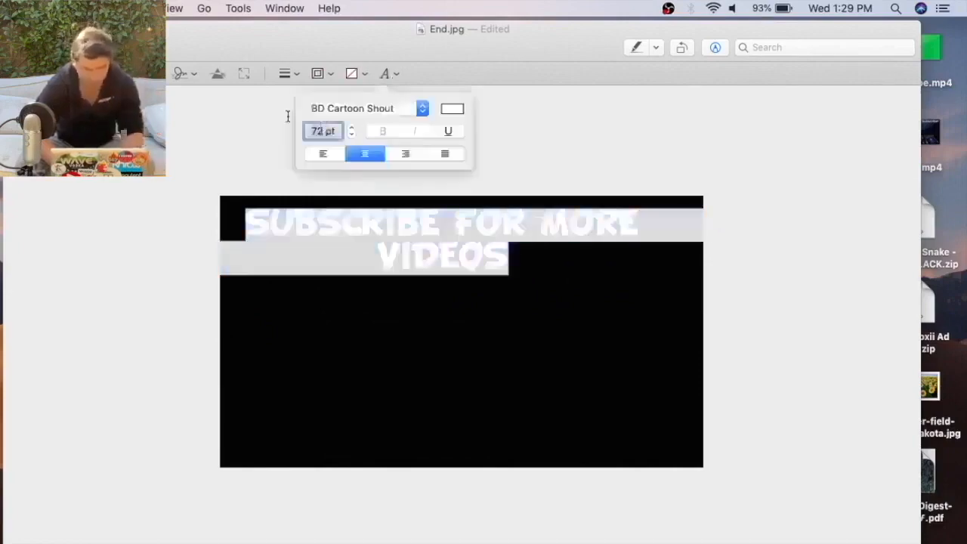
text(68)
key(Return)
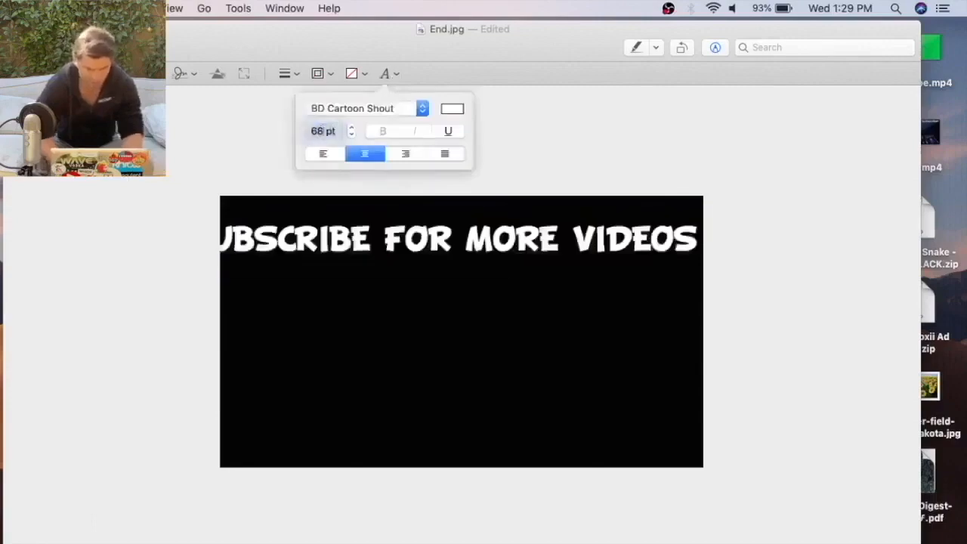
click(401, 296)
drag(435, 234, 452, 219)
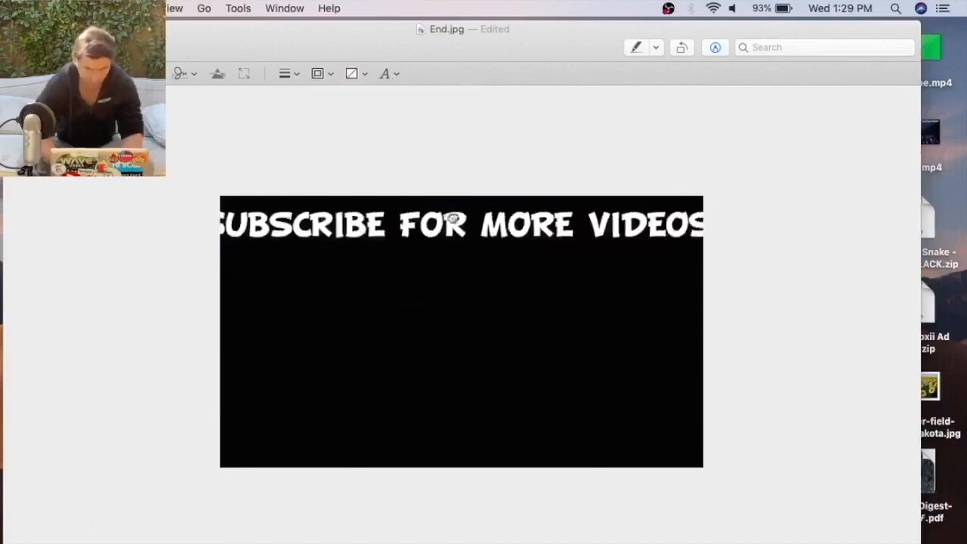
Reduce the heading's font size to 65 pt, then to 64 pt, so it fits the image width on one line
double_click(453, 217)
click(394, 74)
double_click(322, 132)
text(65)
key(Return)
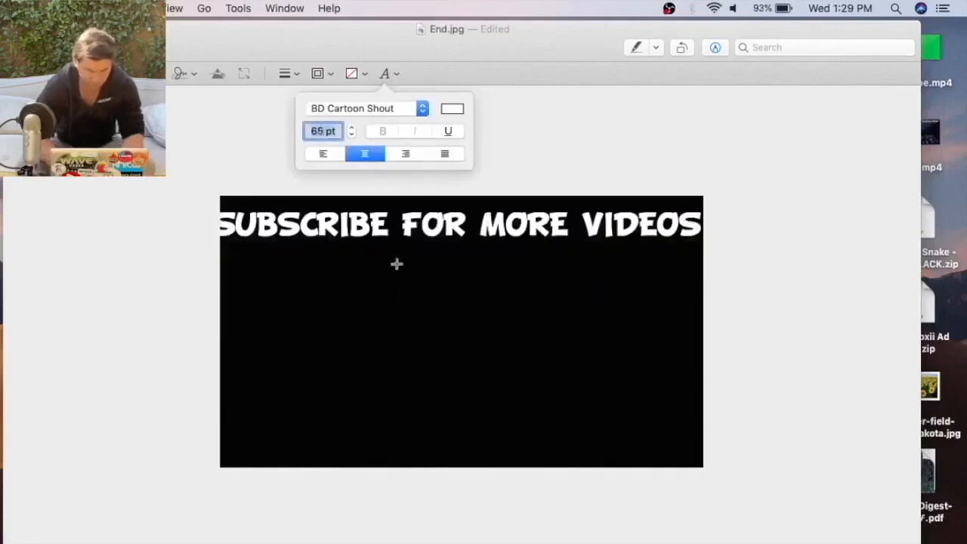
text(64)
key(Return)
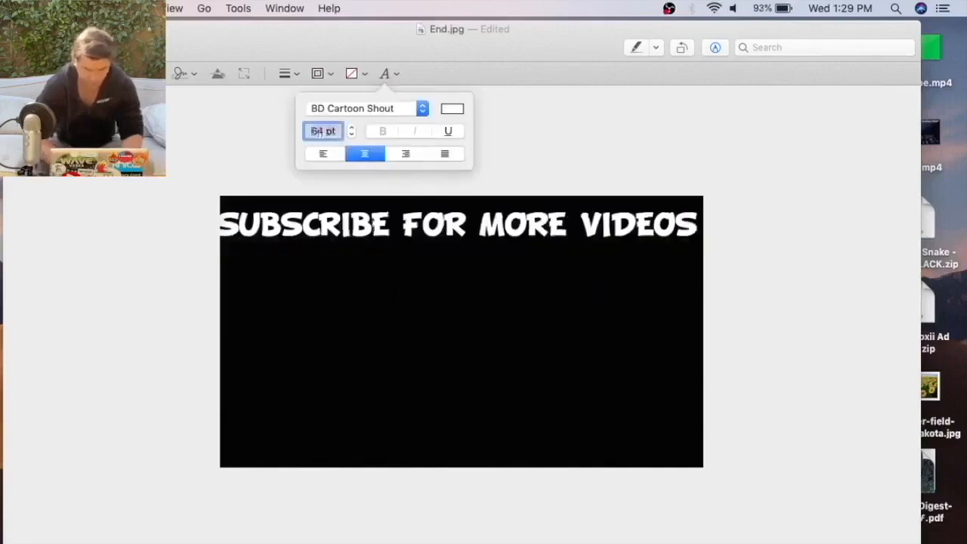
click(449, 370)
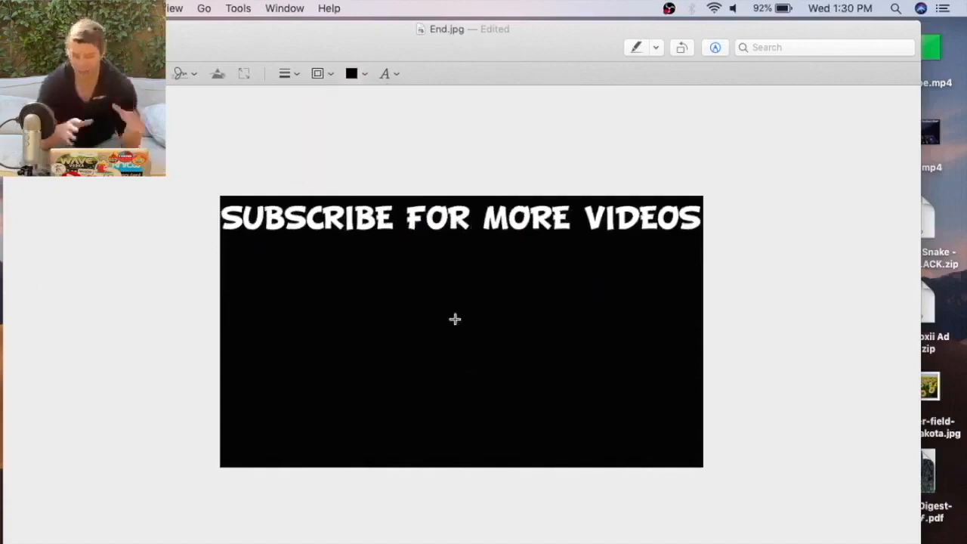
Nudge the heading up against the image's top edge, save End.jpg and close it
click(478, 218)
drag(478, 218, 477, 216)
key(super+s)
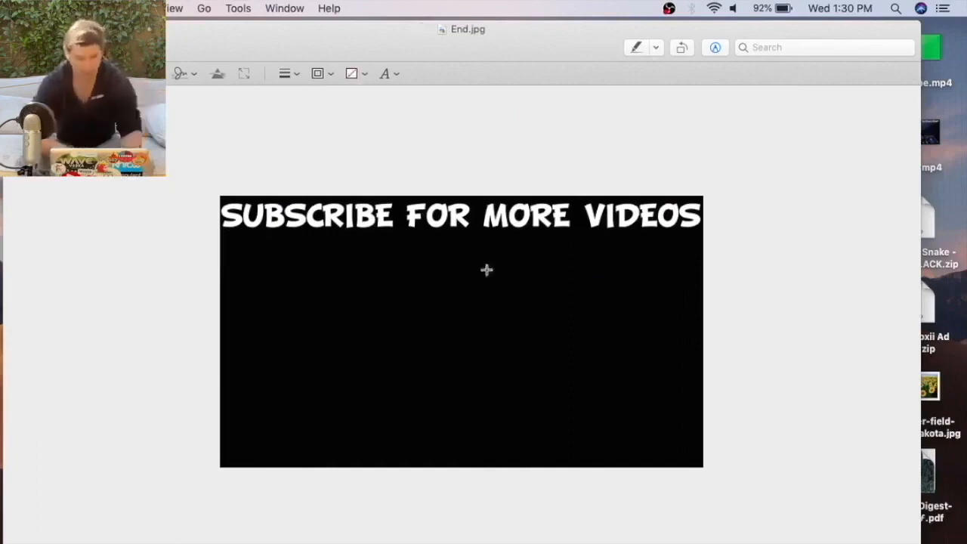
key(super+q)
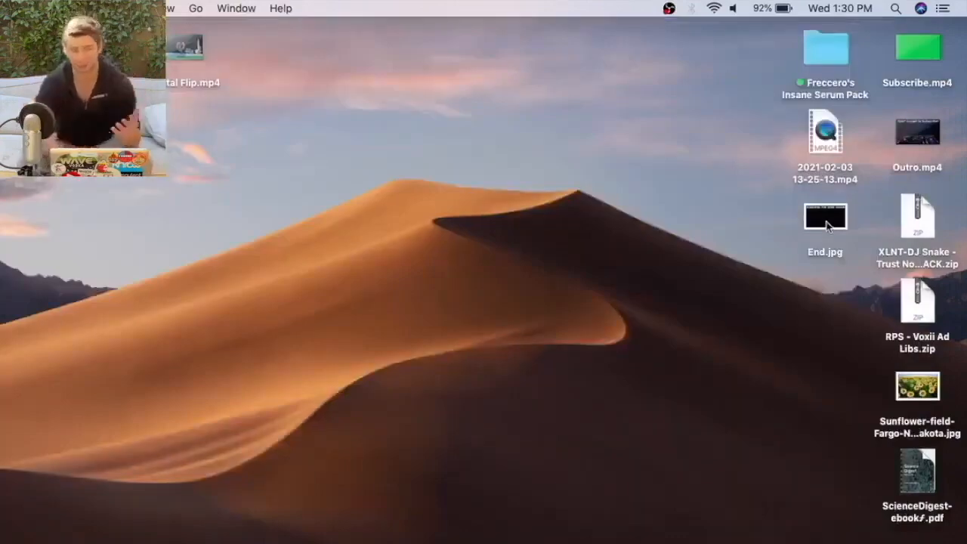
Switch to iMovie and add End.jpg from the desktop after the last clip in the My Movie timeline
click(717, 539)
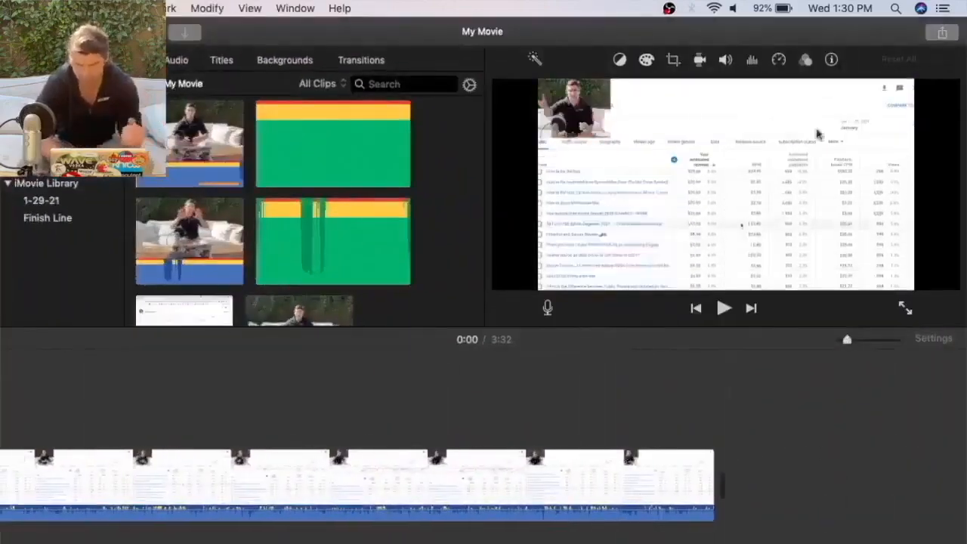
drag(781, 38, 626, 33)
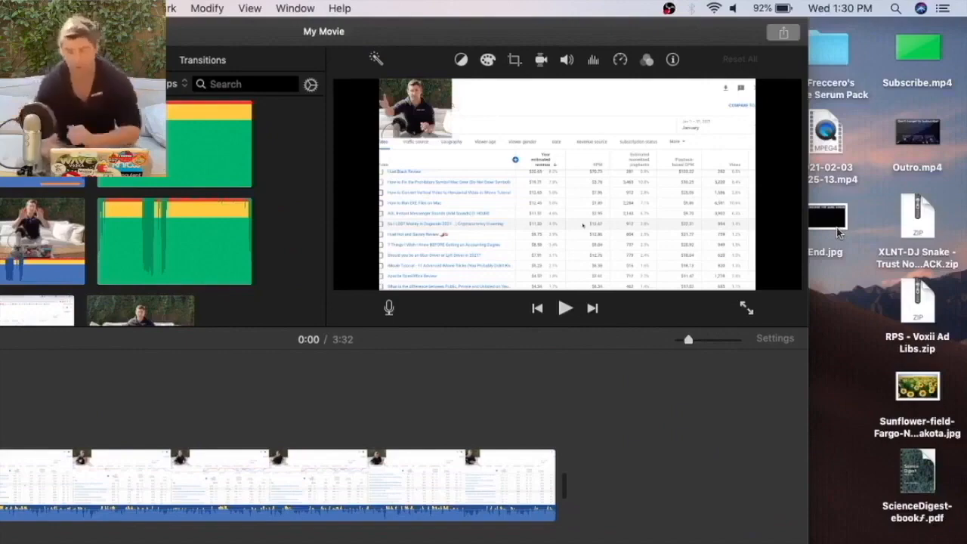
drag(837, 231, 641, 453)
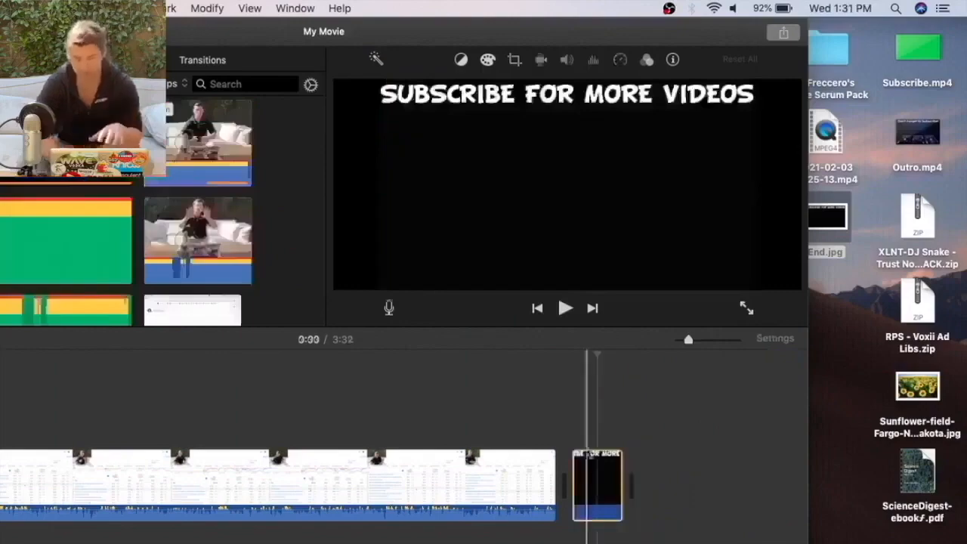
Set the End.jpg clip's duration to 20 seconds and recheck the setting
click(673, 60)
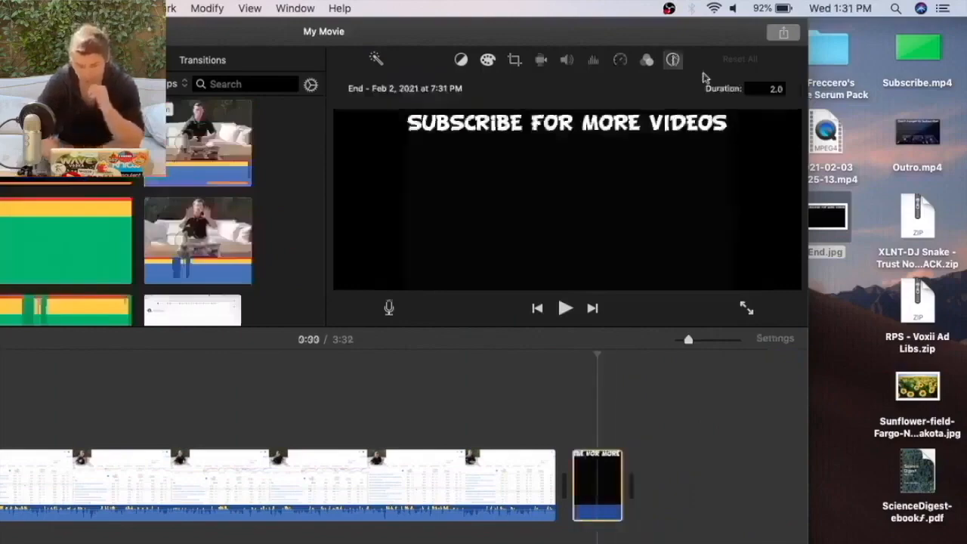
click(771, 88)
text(20)
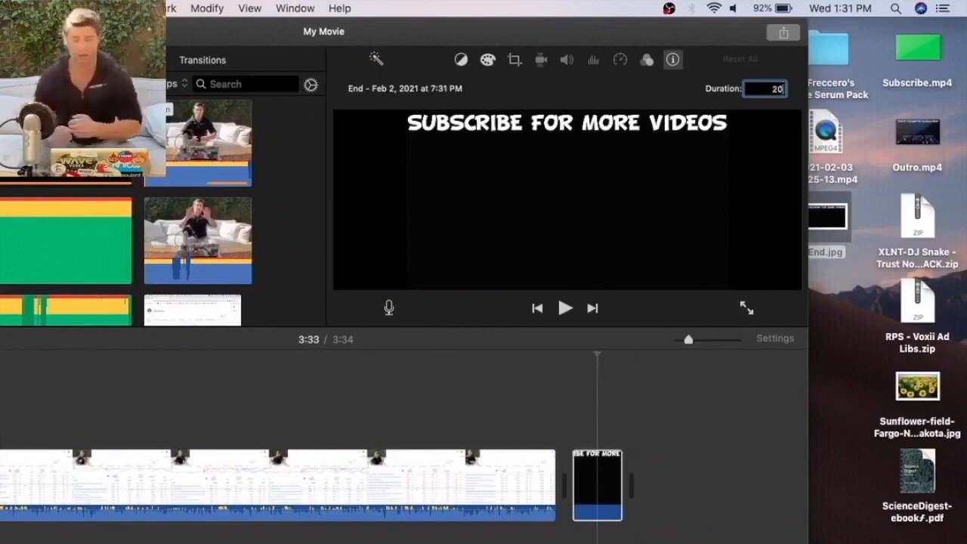
key(Return)
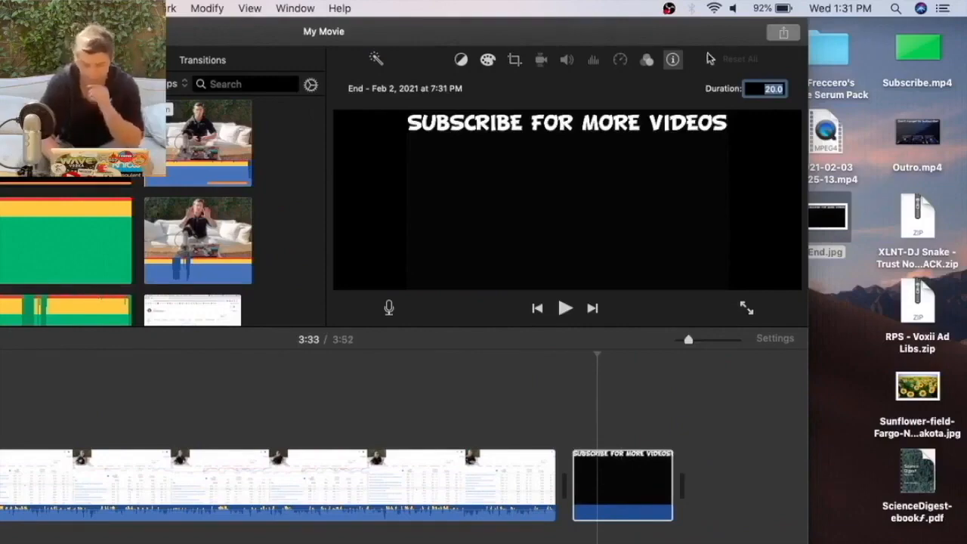
click(675, 60)
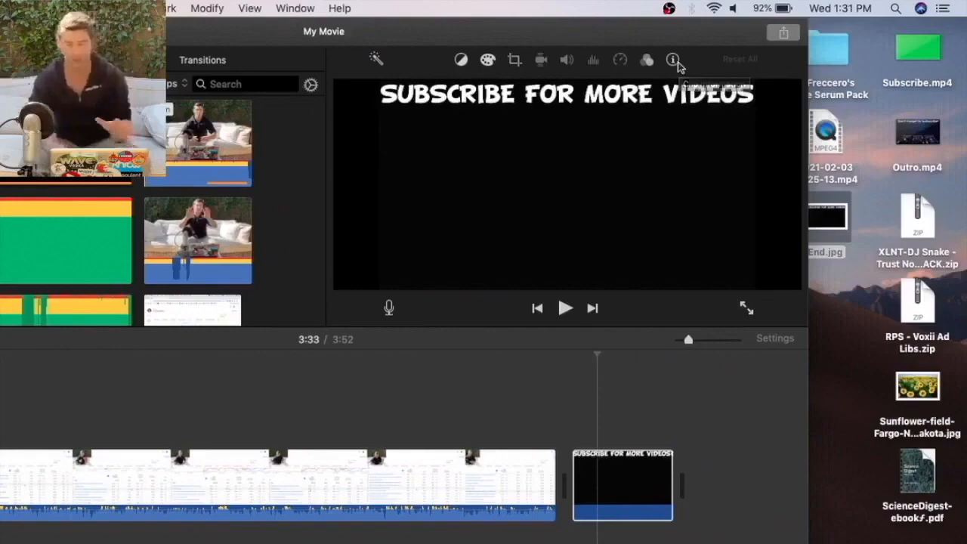
click(580, 464)
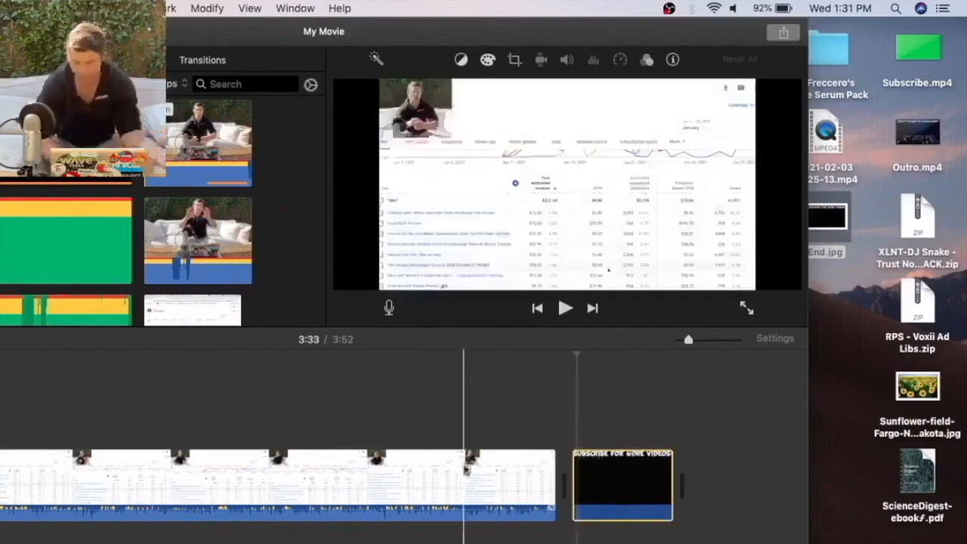
click(672, 60)
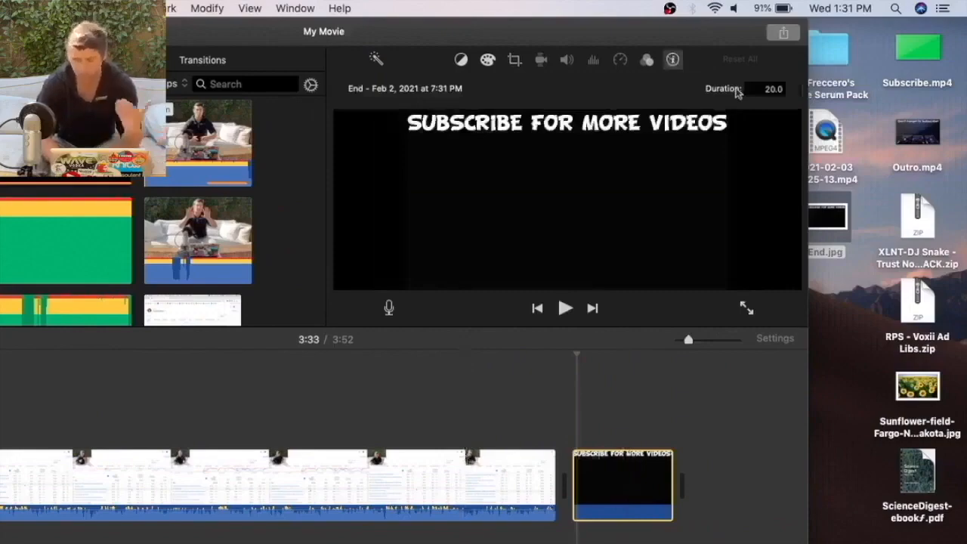
click(673, 61)
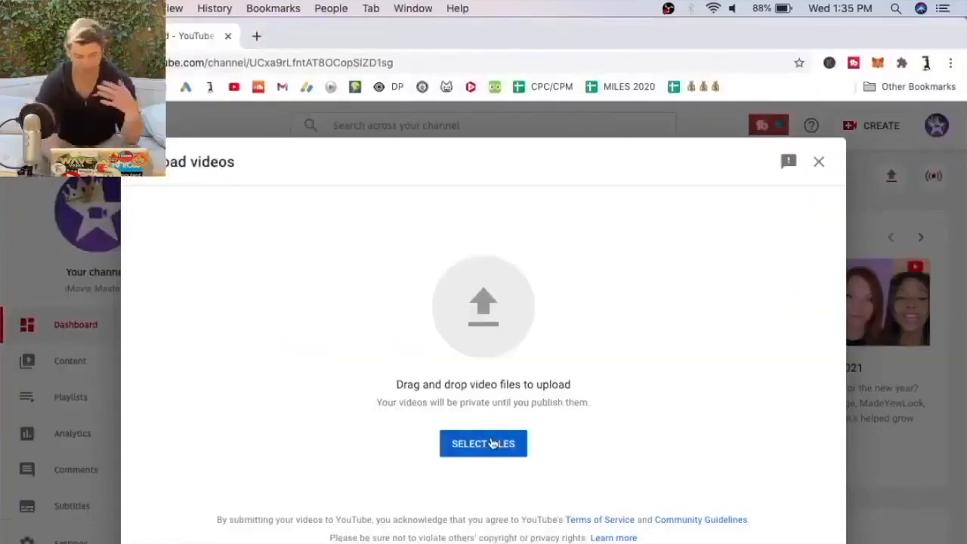
Upload 1.mp4 from the Desktop folder to the channel in YouTube Studio
click(491, 443)
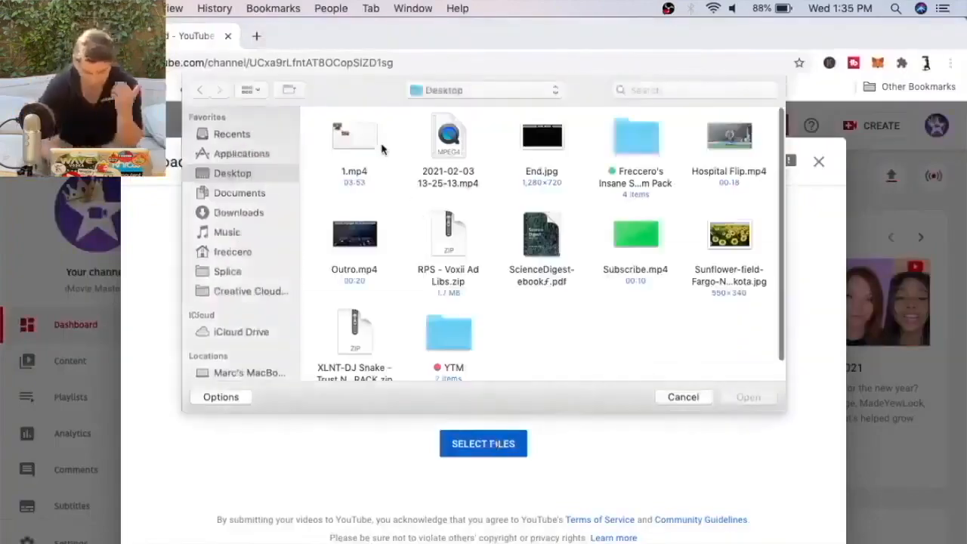
click(371, 132)
double_click(371, 133)
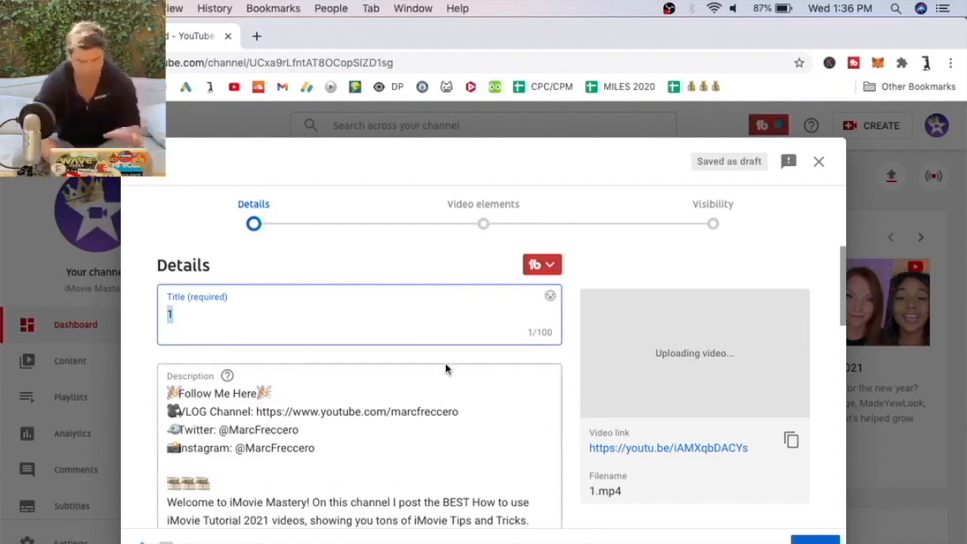
Go to the uploaded video's end screen elements and add a Subscribe element
click(483, 222)
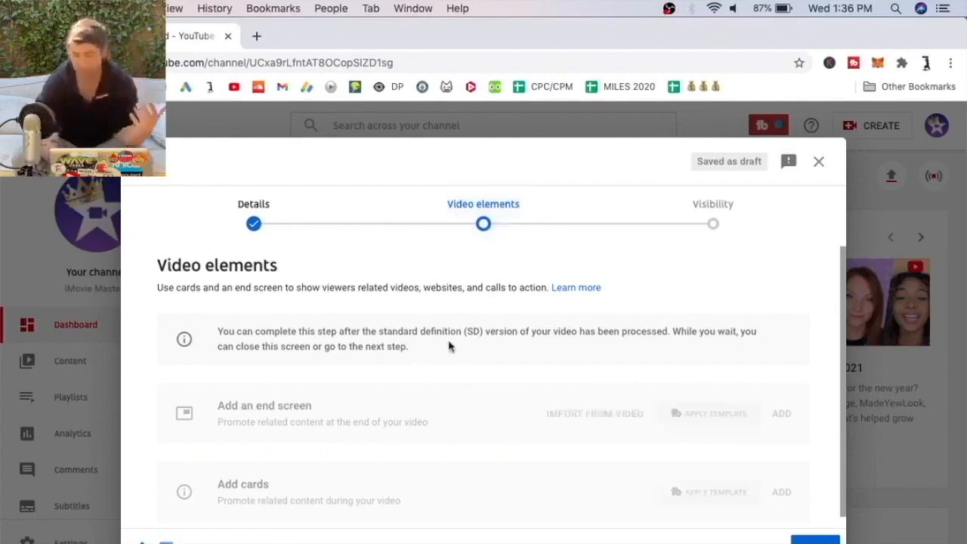
scroll(449, 346, down, 1)
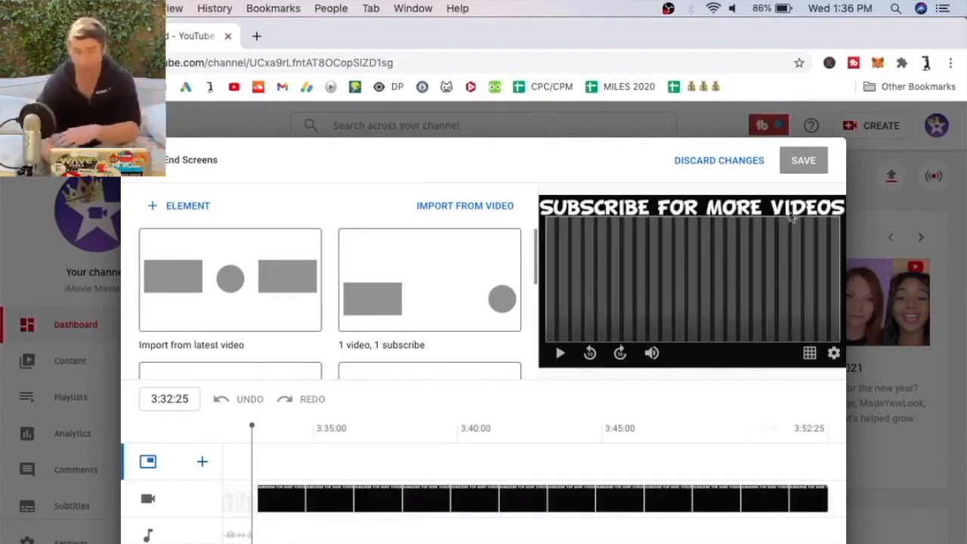
click(198, 205)
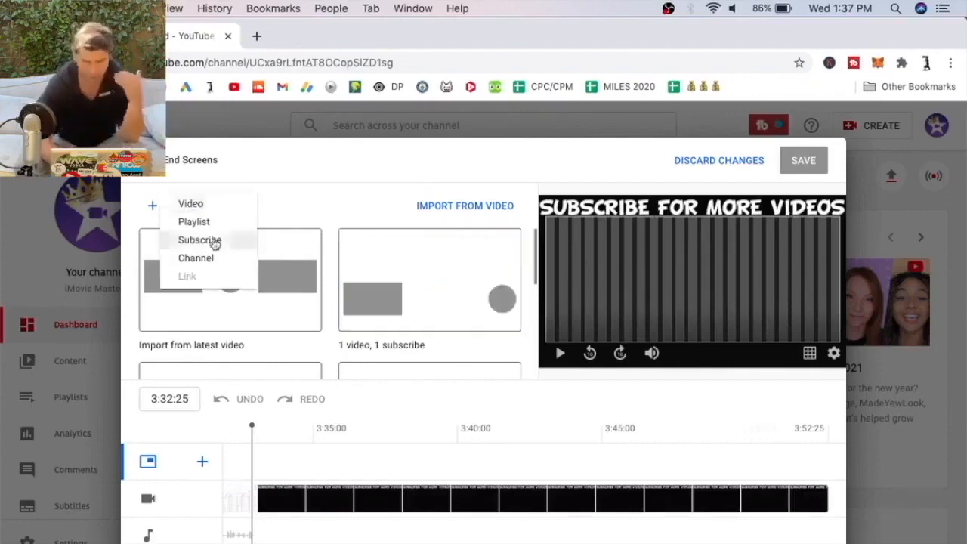
click(213, 239)
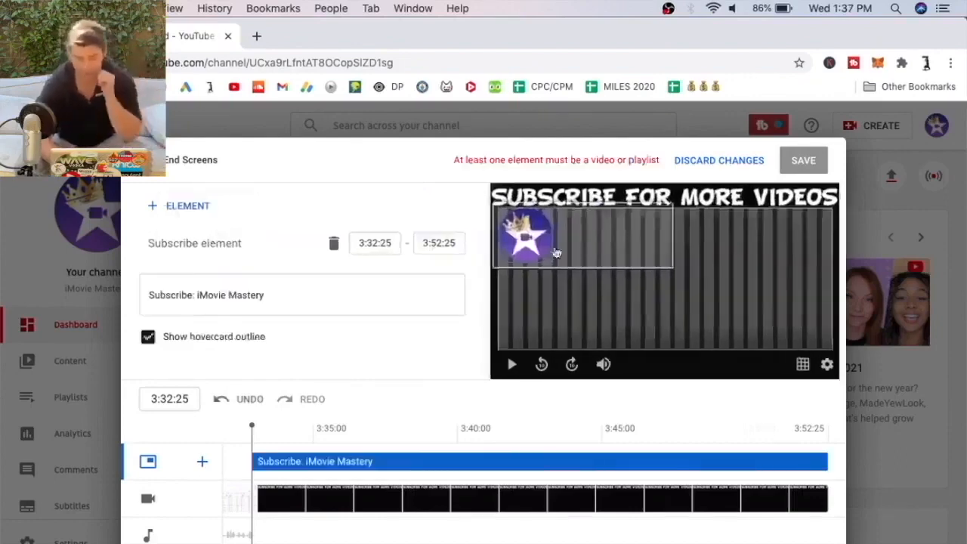